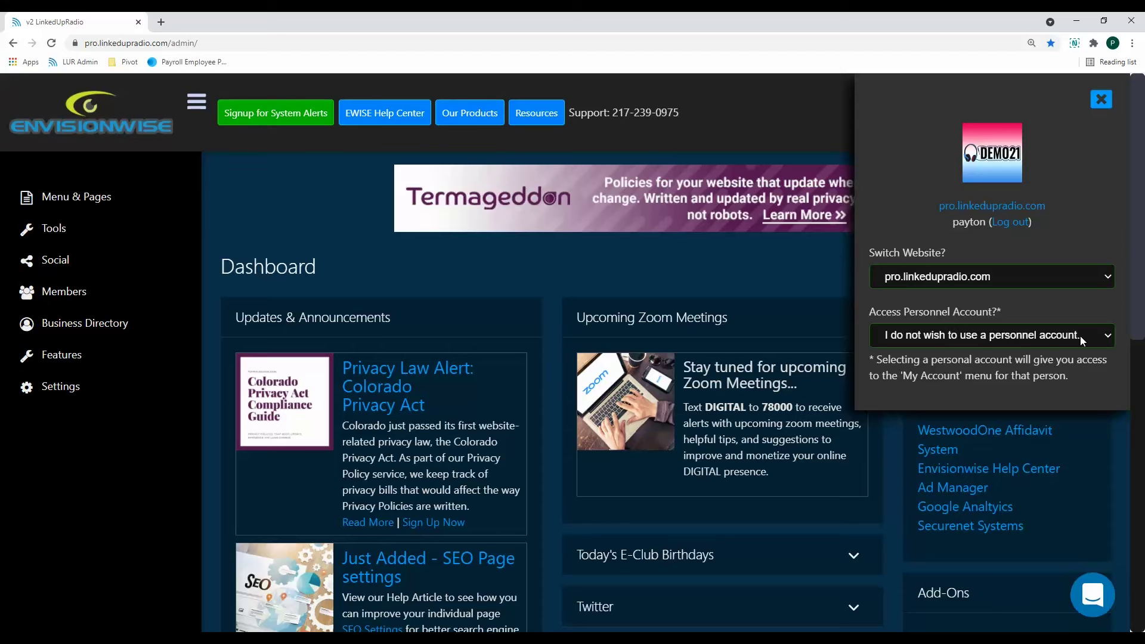
- Access the first listed personnel account and highlight the line naming the account being viewed
{"action": "left_click", "coordinate": [976, 335]}
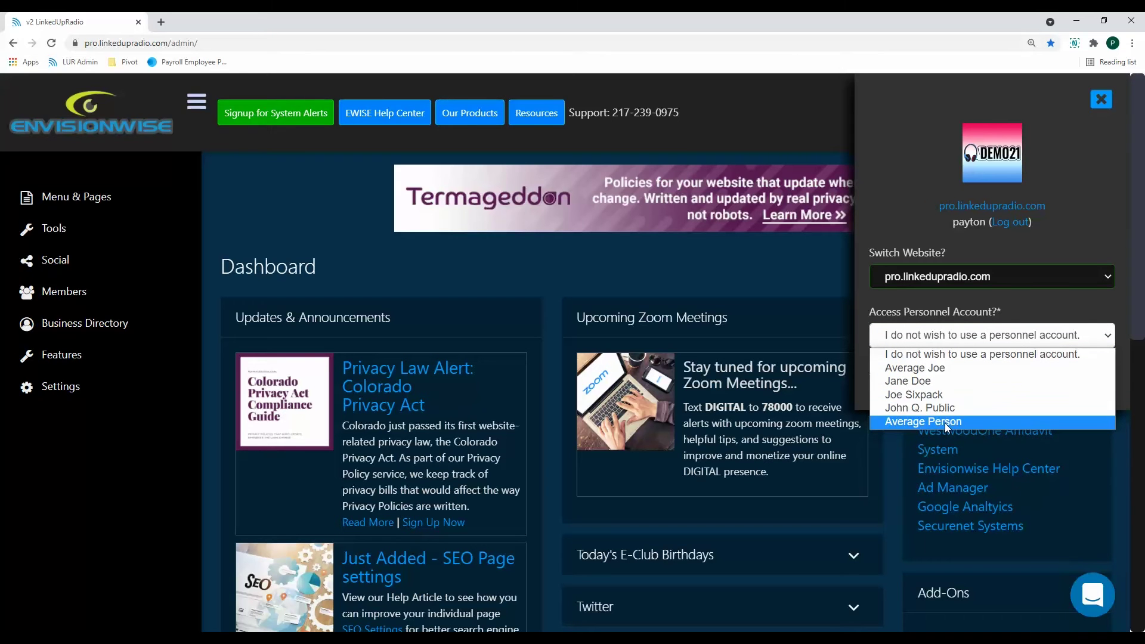
{"action": "left_click", "coordinate": [960, 367]}
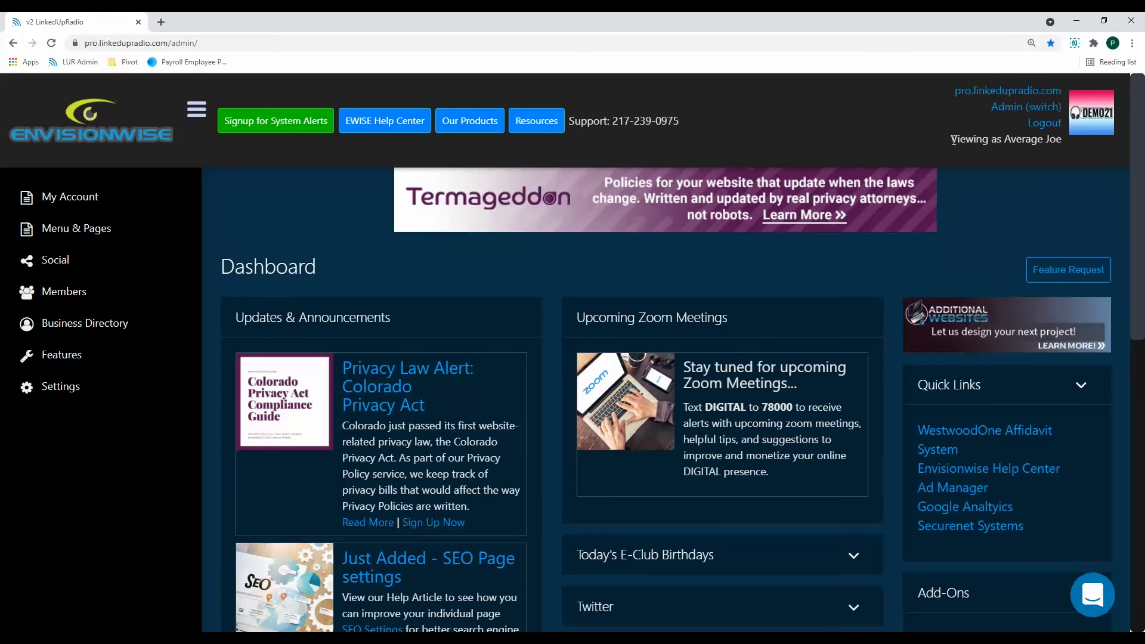
{"action": "left_click_drag", "start_coordinate": [943, 135], "coordinate": [1061, 138]}
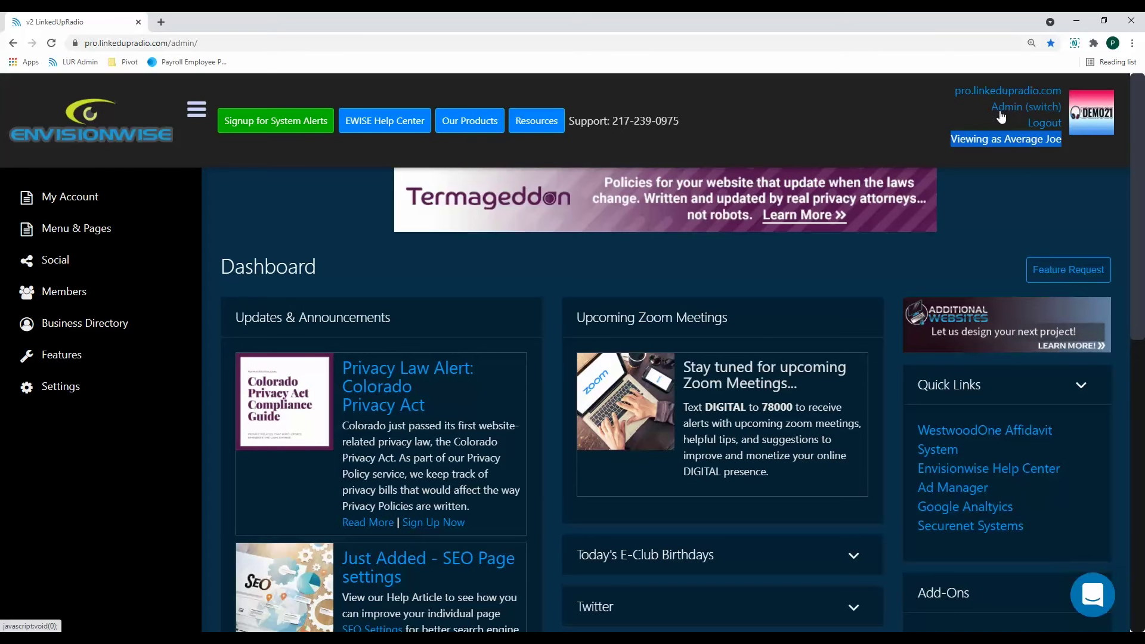
{"action": "left_click", "coordinate": [894, 113]}
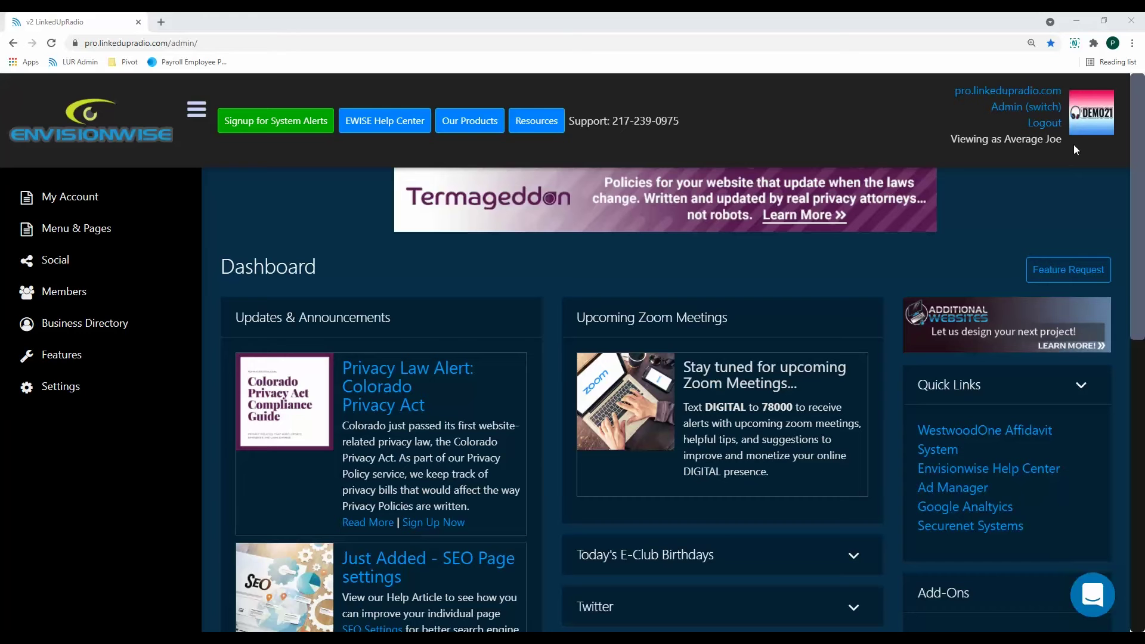
- Open the personnel account's My Profile page and review its photo, bio and social link fields
{"action": "left_click", "coordinate": [113, 198]}
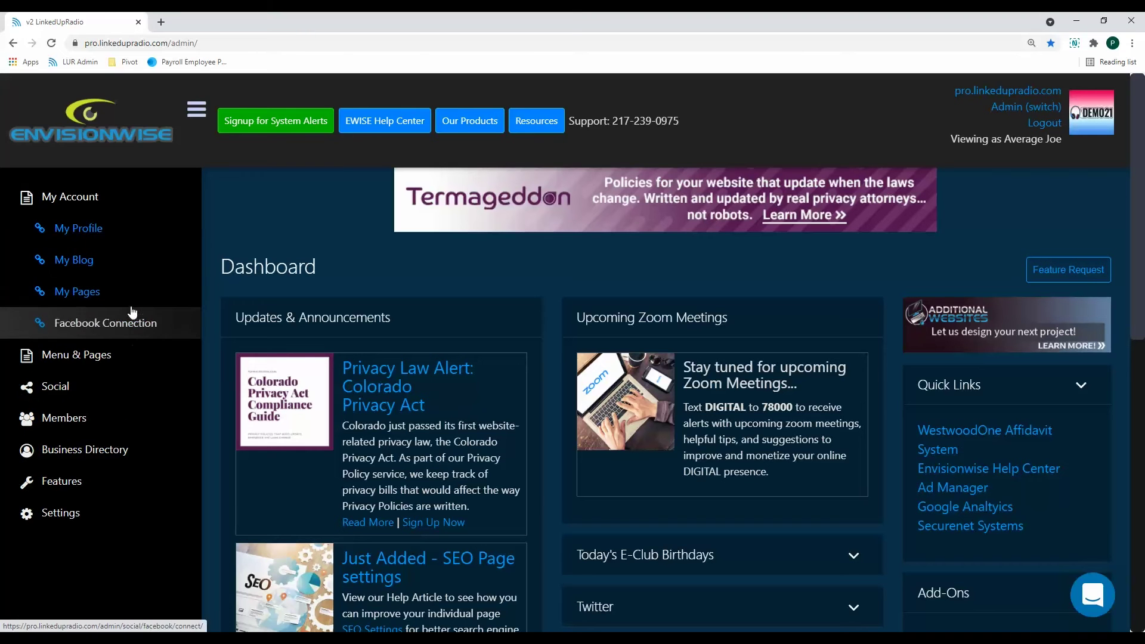
{"action": "left_click", "coordinate": [146, 230]}
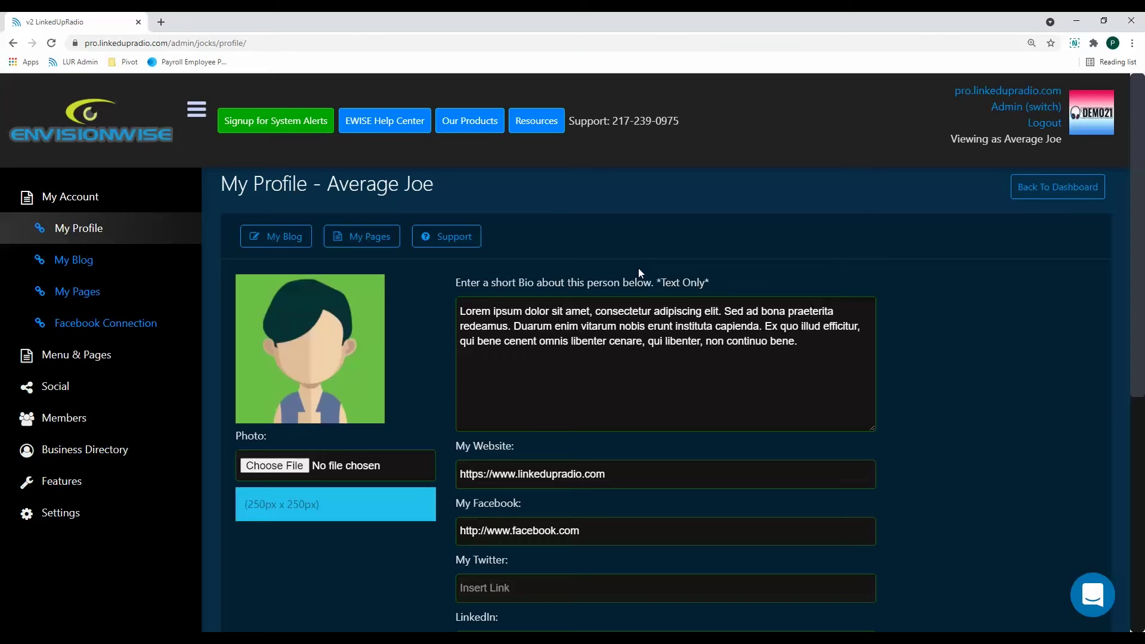
{"action": "scroll", "coordinate": [638, 267], "scroll_direction": "down", "scroll_amount": 7}
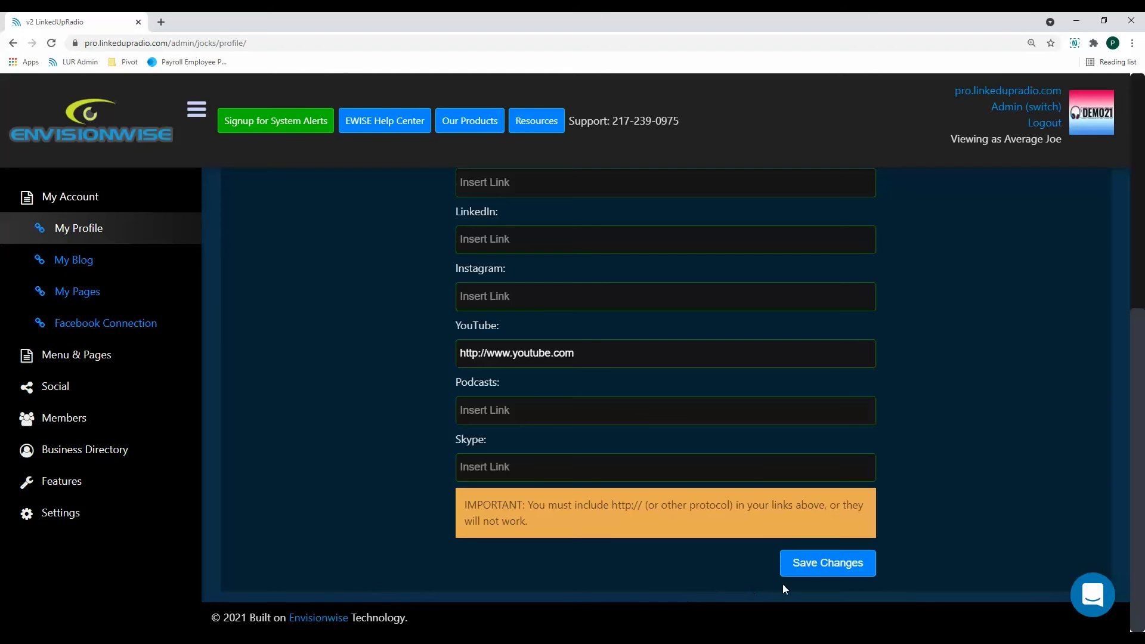
{"action": "scroll", "coordinate": [435, 495], "scroll_direction": "up", "scroll_amount": 7}
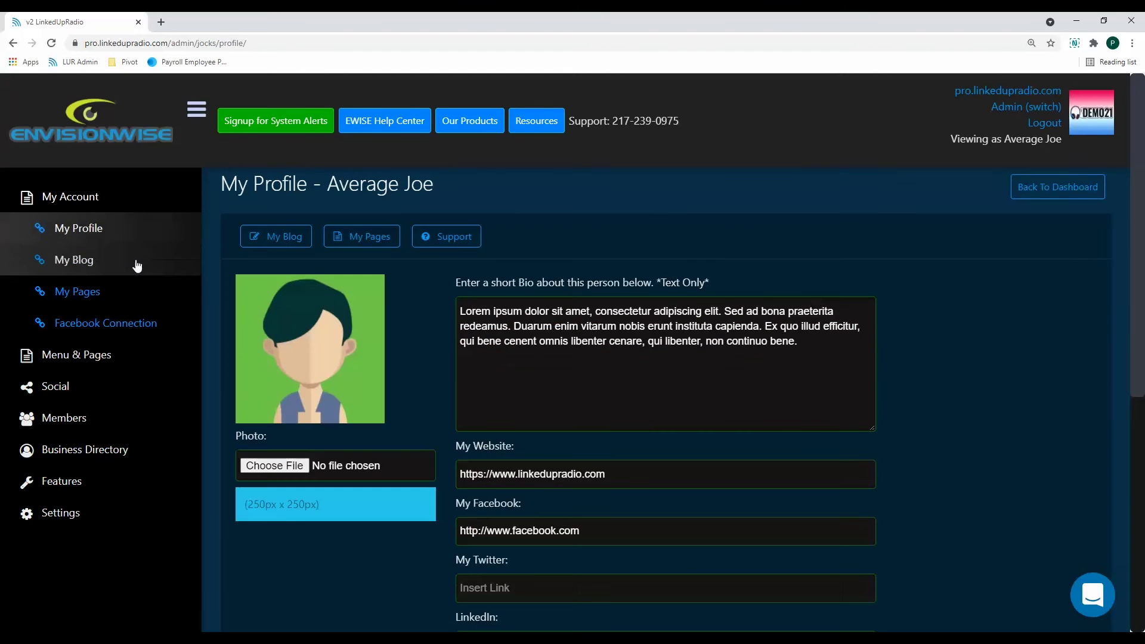
- View the personnel account's My Blog, My Pages and Facebook Connection pages
{"action": "left_click", "coordinate": [137, 265]}
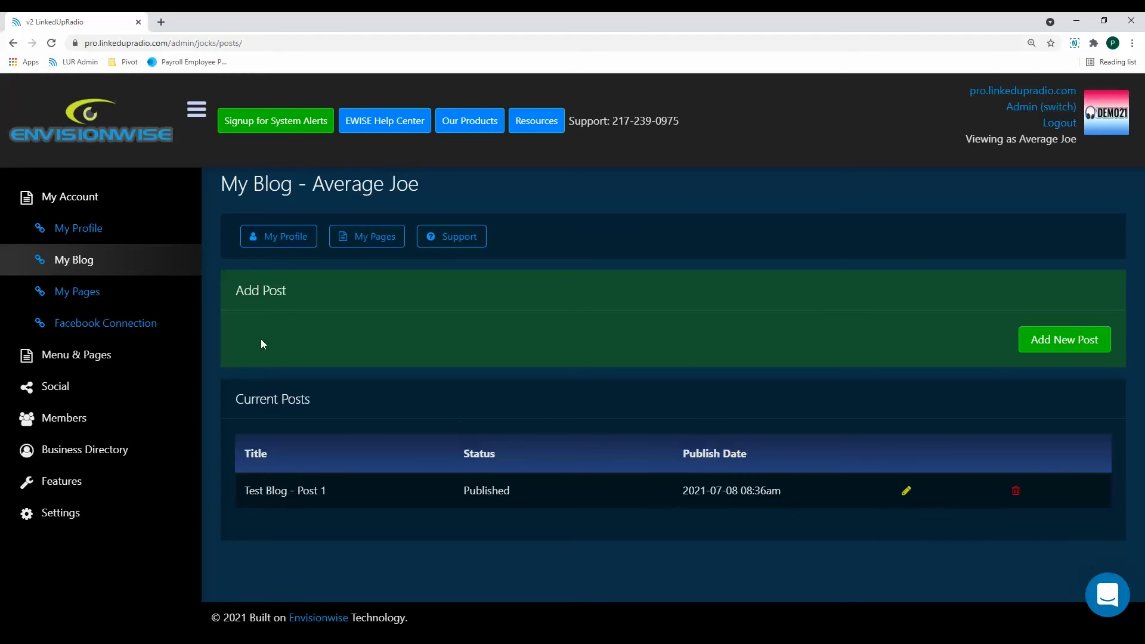
{"action": "left_click", "coordinate": [141, 293]}
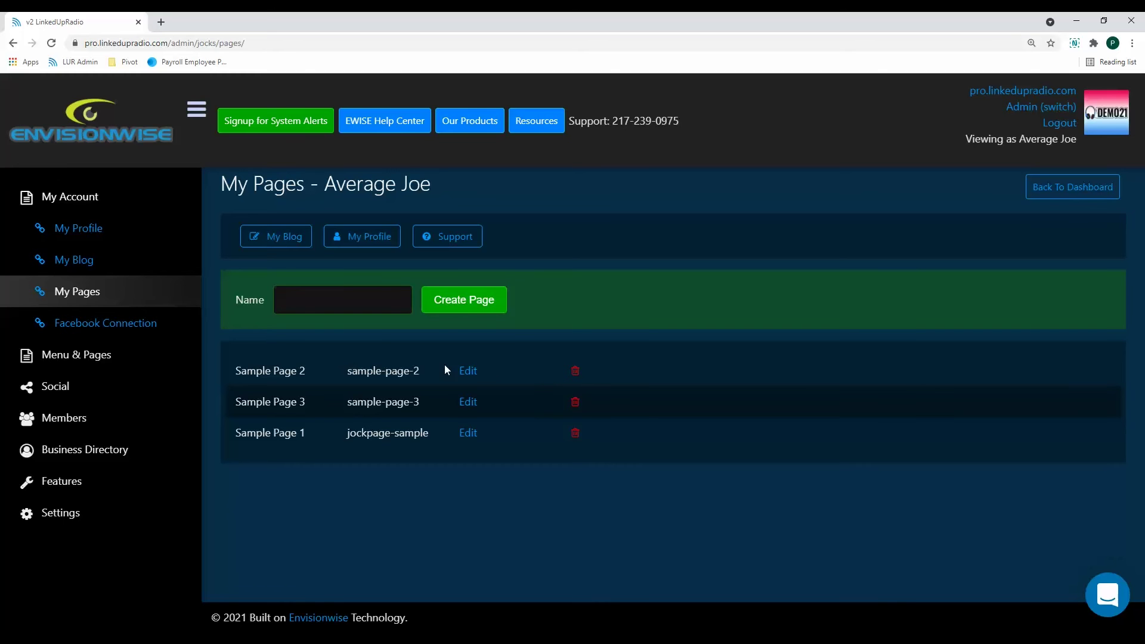
{"action": "left_click", "coordinate": [174, 332]}
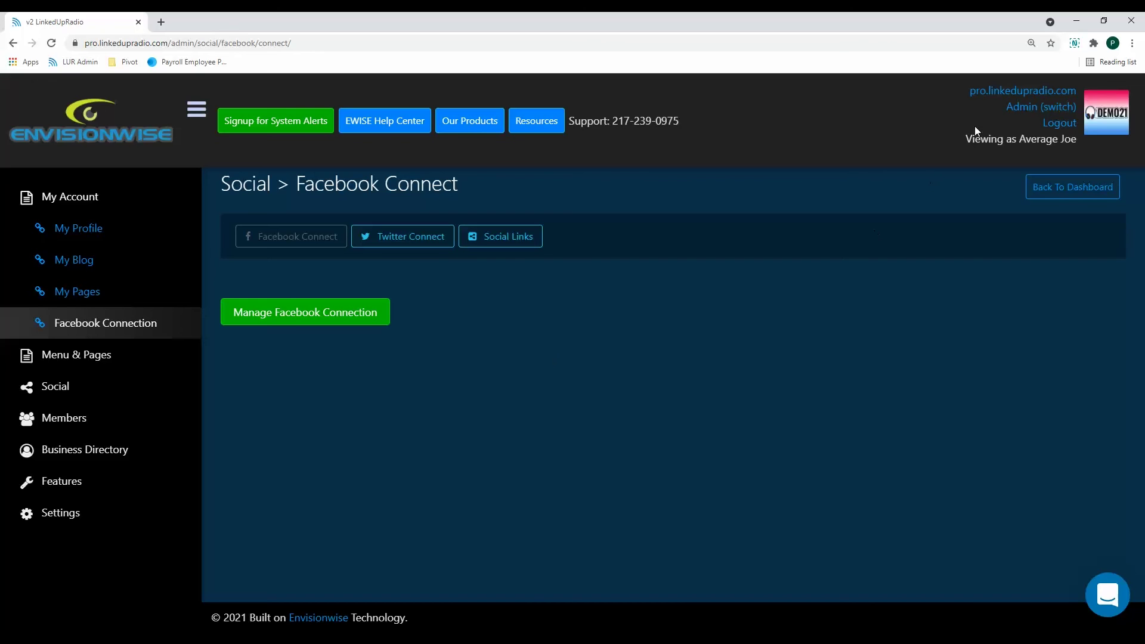
- Switch back to using no personnel account and open the Personality & Staff Pages list
{"action": "left_click", "coordinate": [1039, 110]}
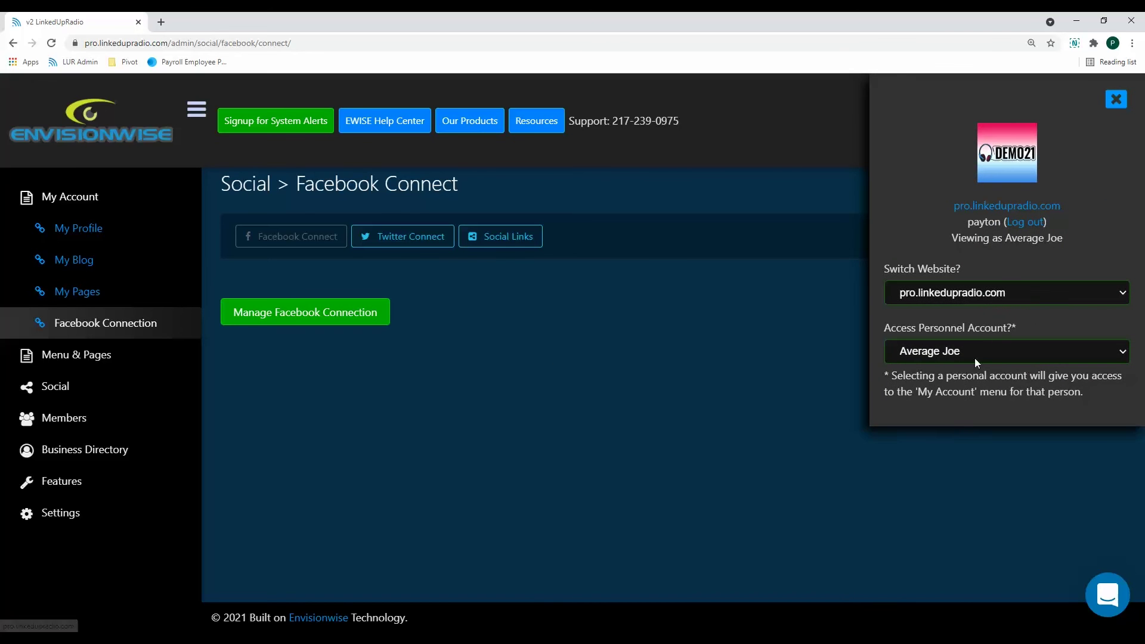
{"action": "left_click", "coordinate": [974, 357]}
{"action": "left_click", "coordinate": [971, 371]}
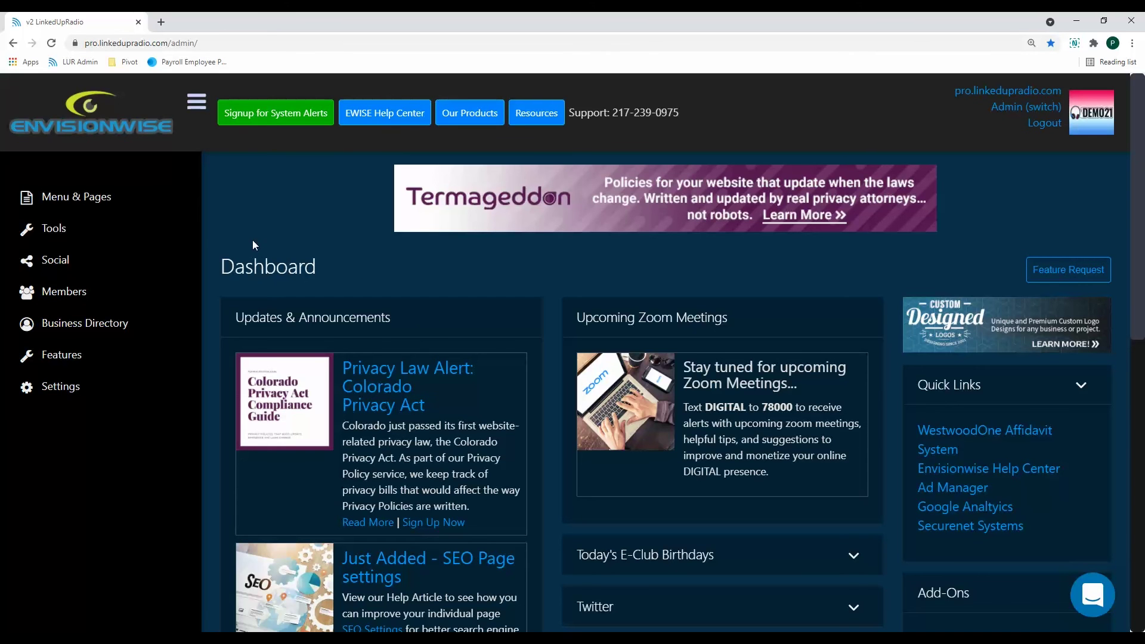
{"action": "left_click", "coordinate": [152, 208]}
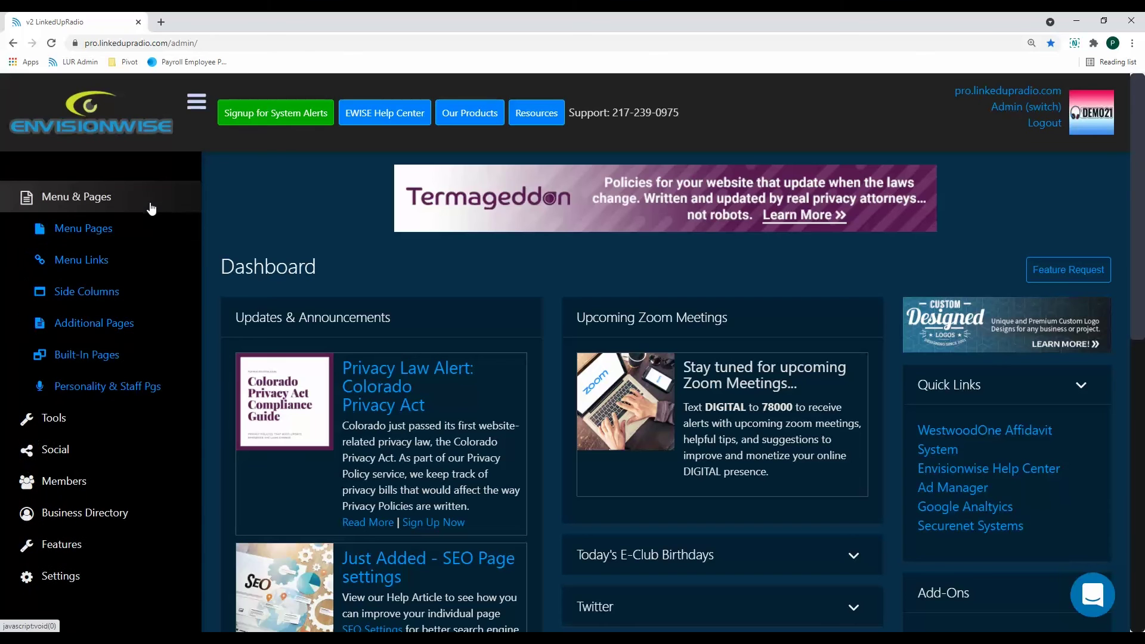
{"action": "left_click", "coordinate": [140, 389]}
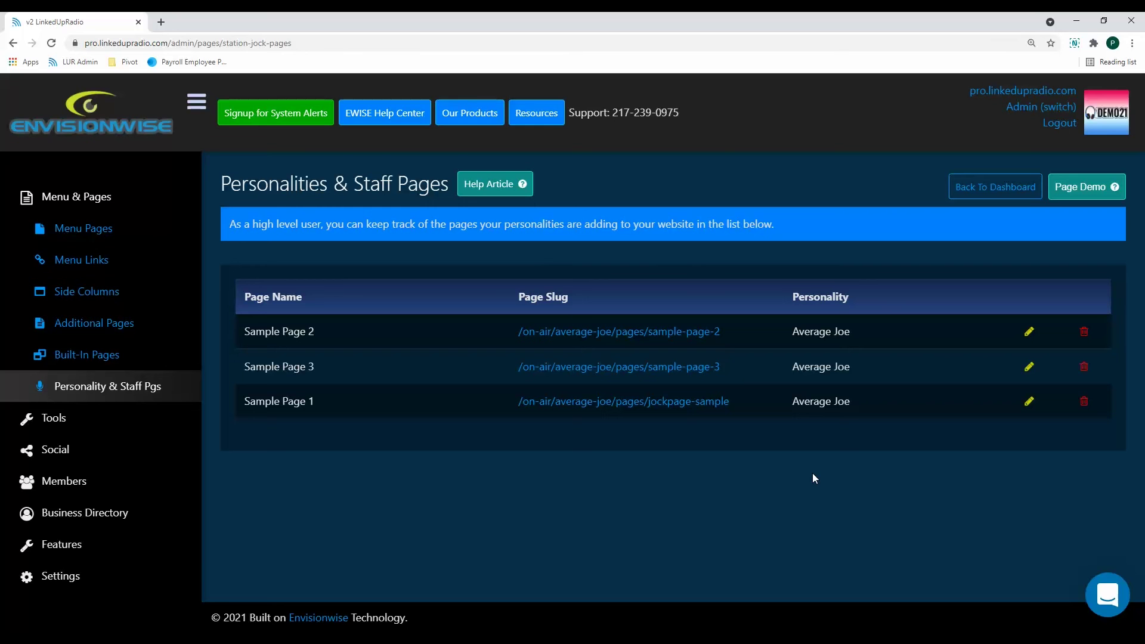
- Open the Manage Users page in the site settings
{"action": "left_click", "coordinate": [135, 575]}
{"action": "scroll", "coordinate": [113, 569], "scroll_direction": "down", "scroll_amount": 2}
{"action": "scroll", "coordinate": [119, 495], "scroll_direction": "down", "scroll_amount": 1}
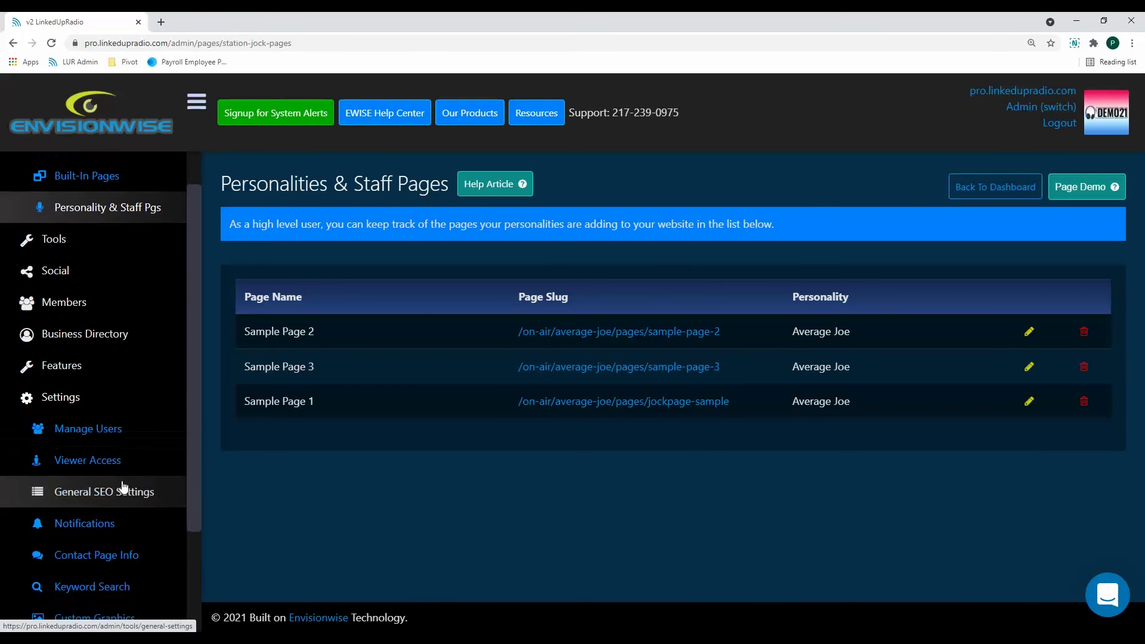
{"action": "left_click", "coordinate": [127, 443]}
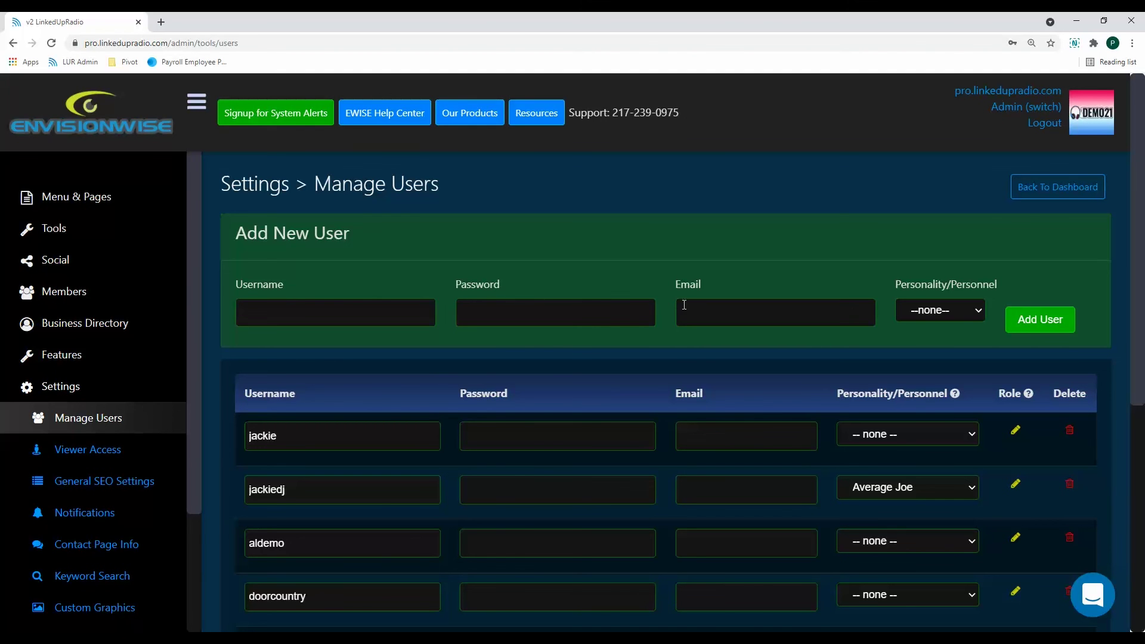
- Check the Personality/Personnel choices for a new user and review the personalities assigned in the existing user list
{"action": "left_click", "coordinate": [942, 312]}
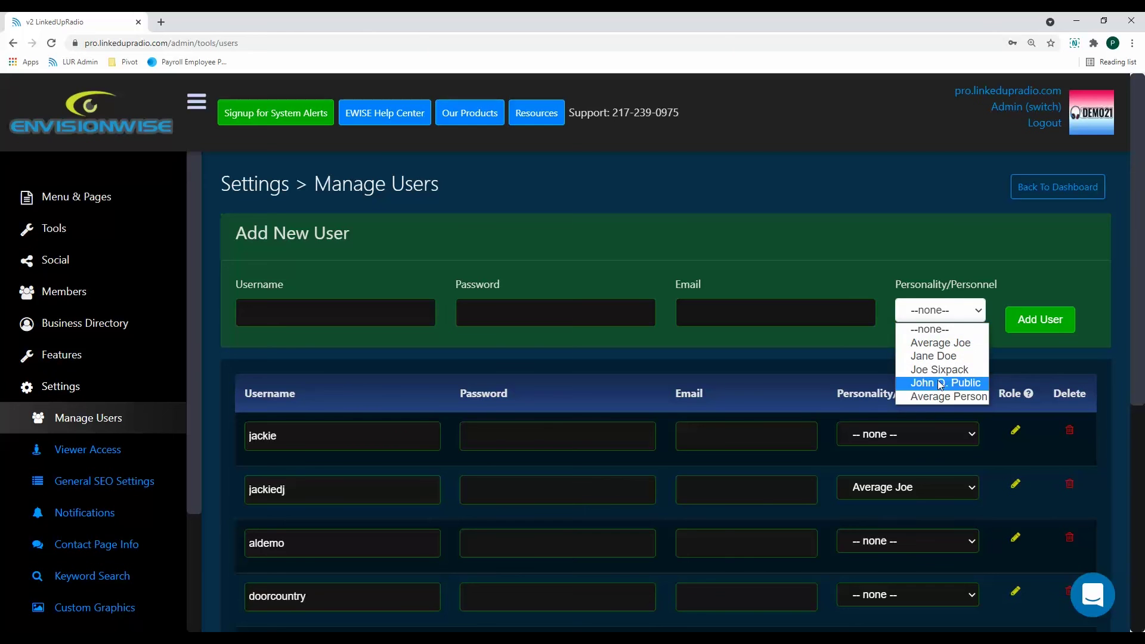
{"action": "left_click", "coordinate": [949, 275]}
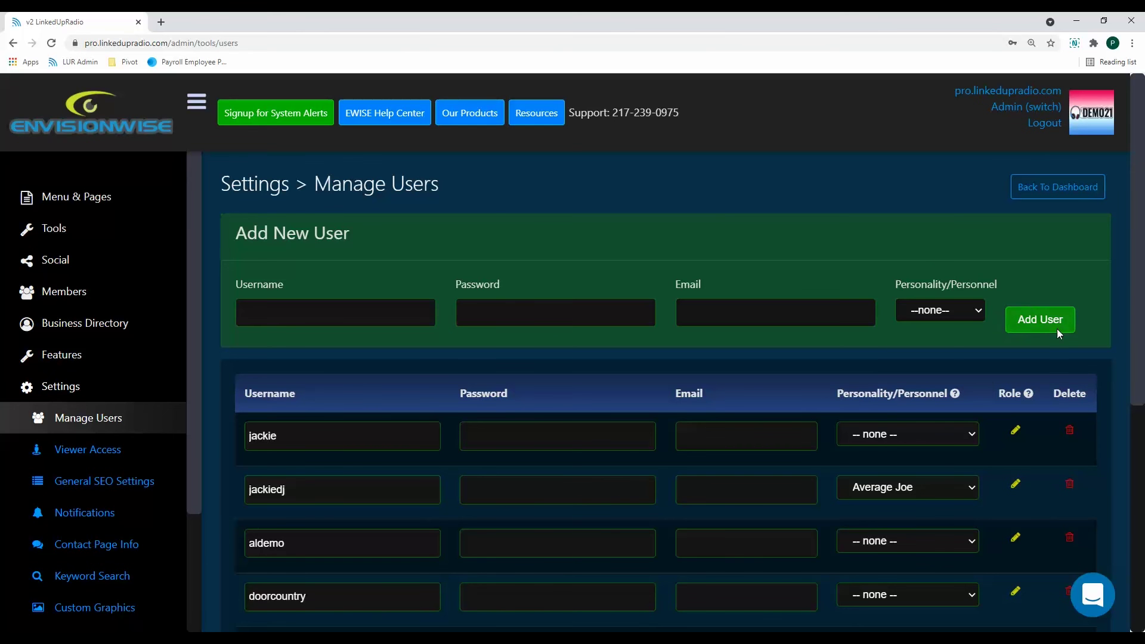
{"action": "scroll", "coordinate": [486, 463], "scroll_direction": "down", "scroll_amount": 6}
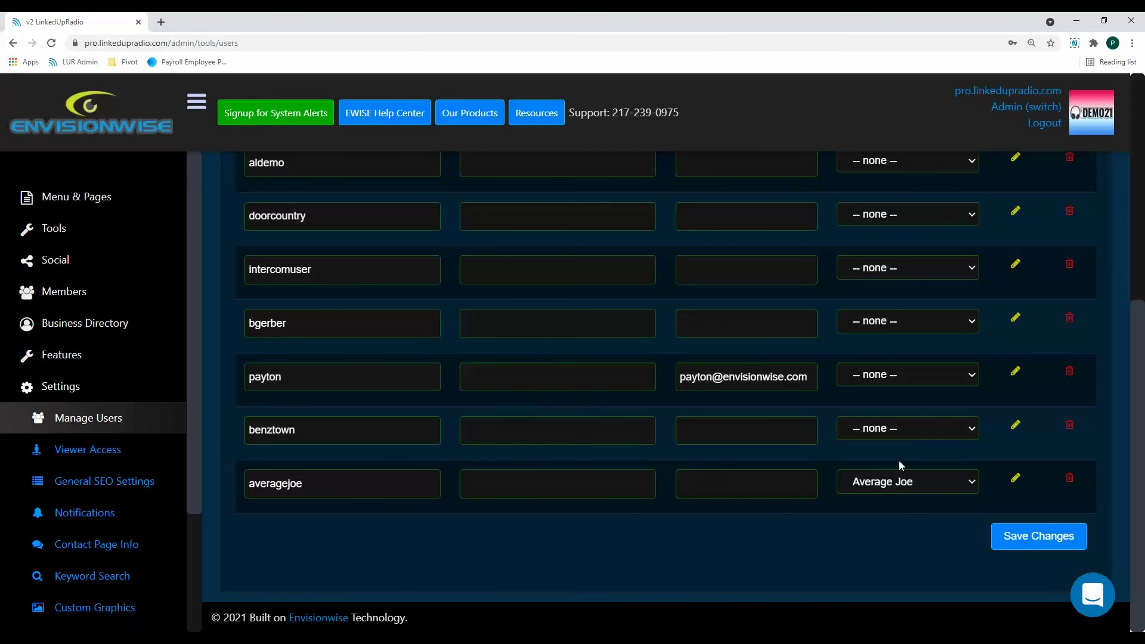
{"action": "scroll", "coordinate": [900, 460], "scroll_direction": "up", "scroll_amount": 6}
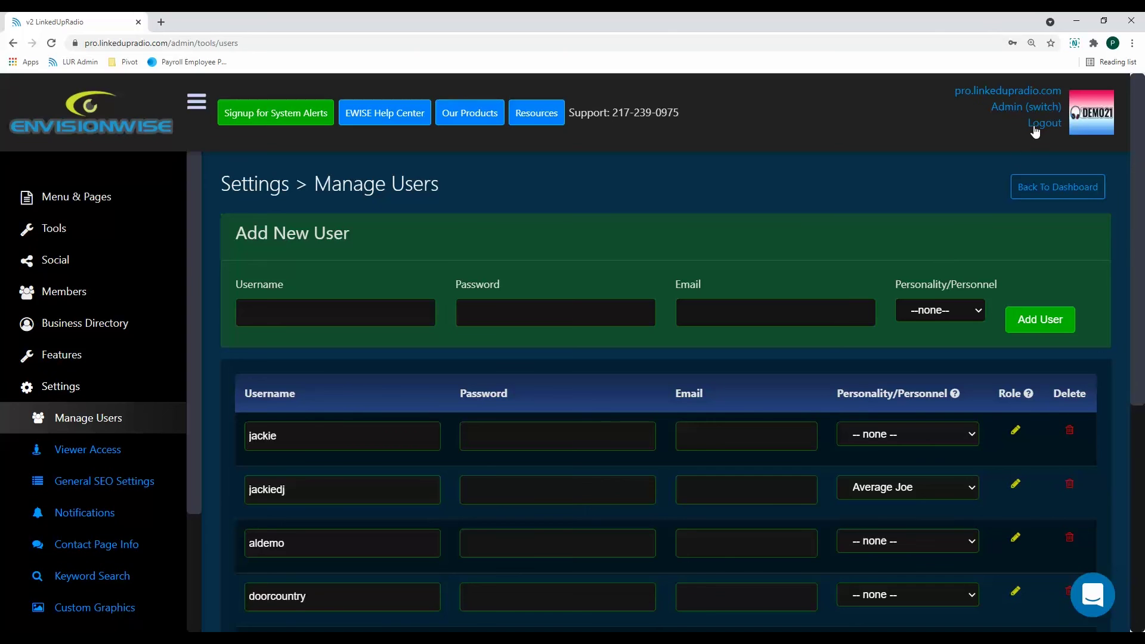
- Log out of the admin account and sign in with the personality user's username and password
{"action": "left_click", "coordinate": [1038, 124]}
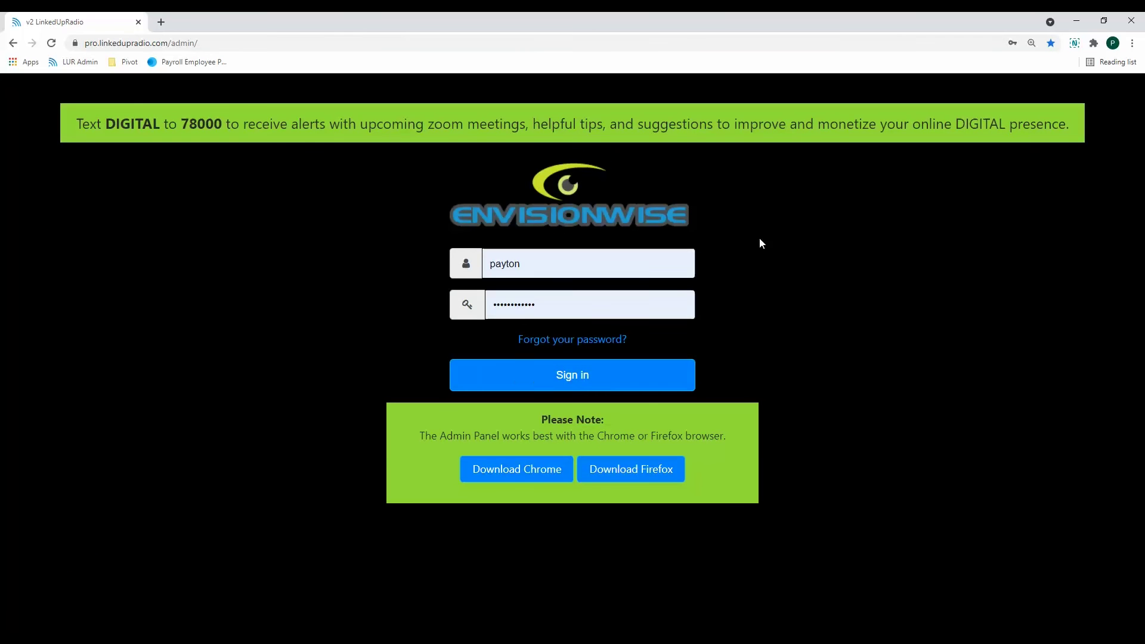
{"action": "double_click", "coordinate": [638, 263]}
{"action": "key", "text": "BackSpace"}
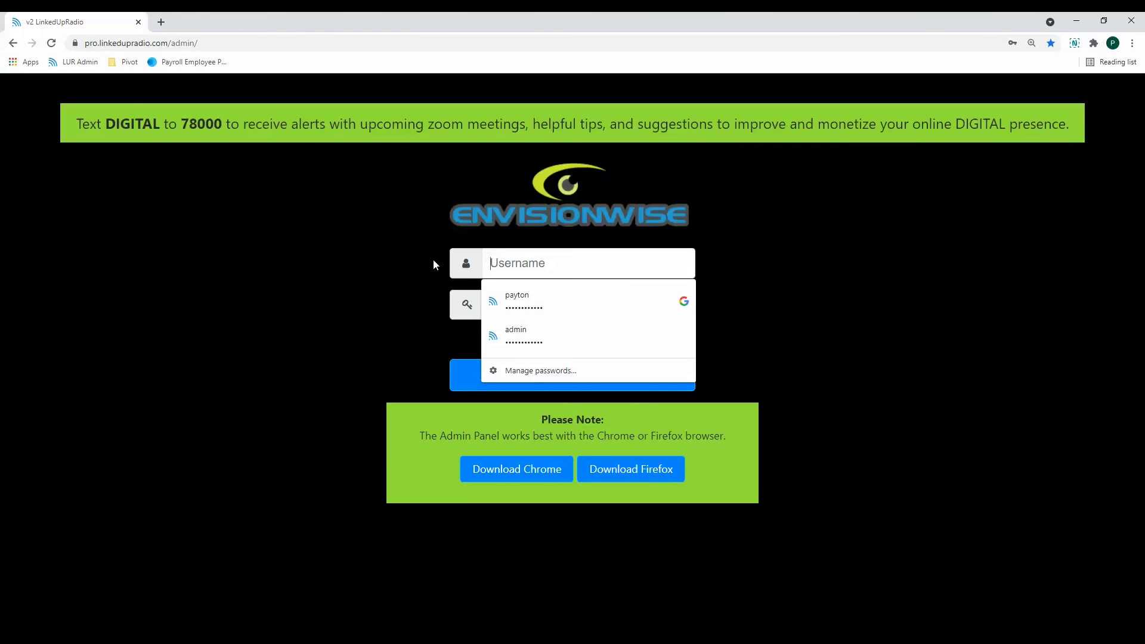
{"action": "type", "text": "average"}
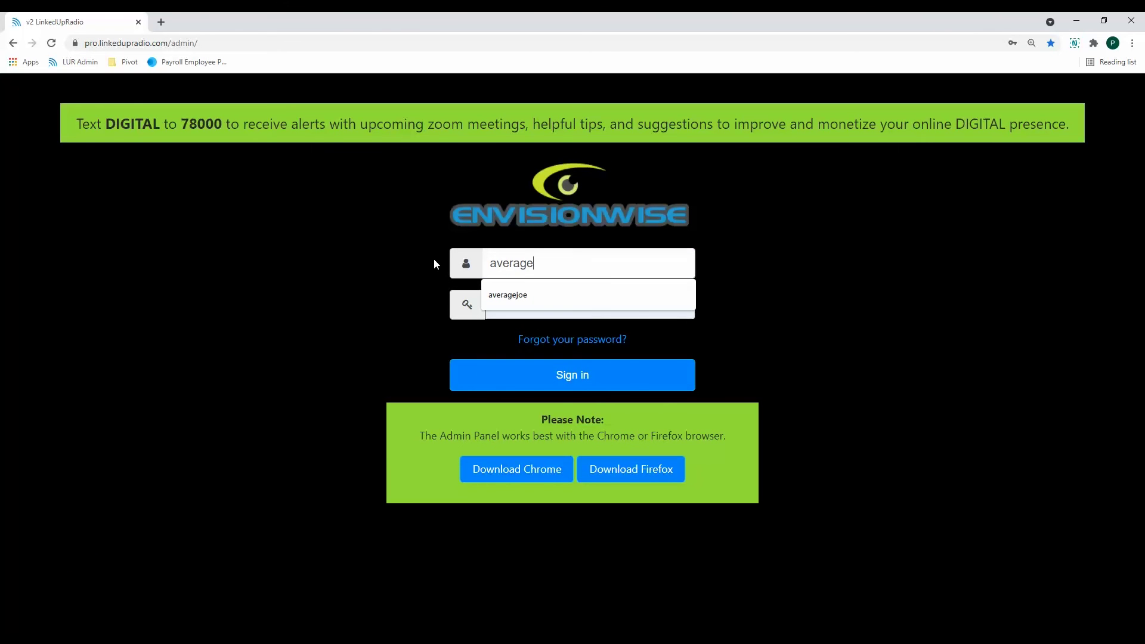
{"action": "type", "text": "joe"}
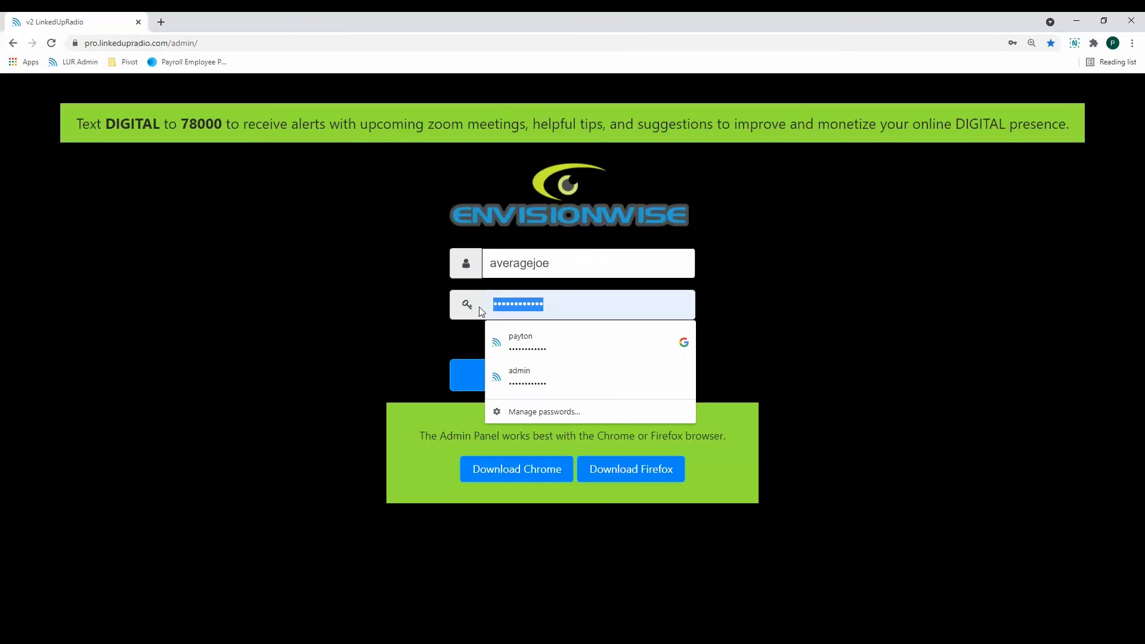
{"action": "left_click", "coordinate": [479, 306]}
{"action": "type", "text": "•••••••"}
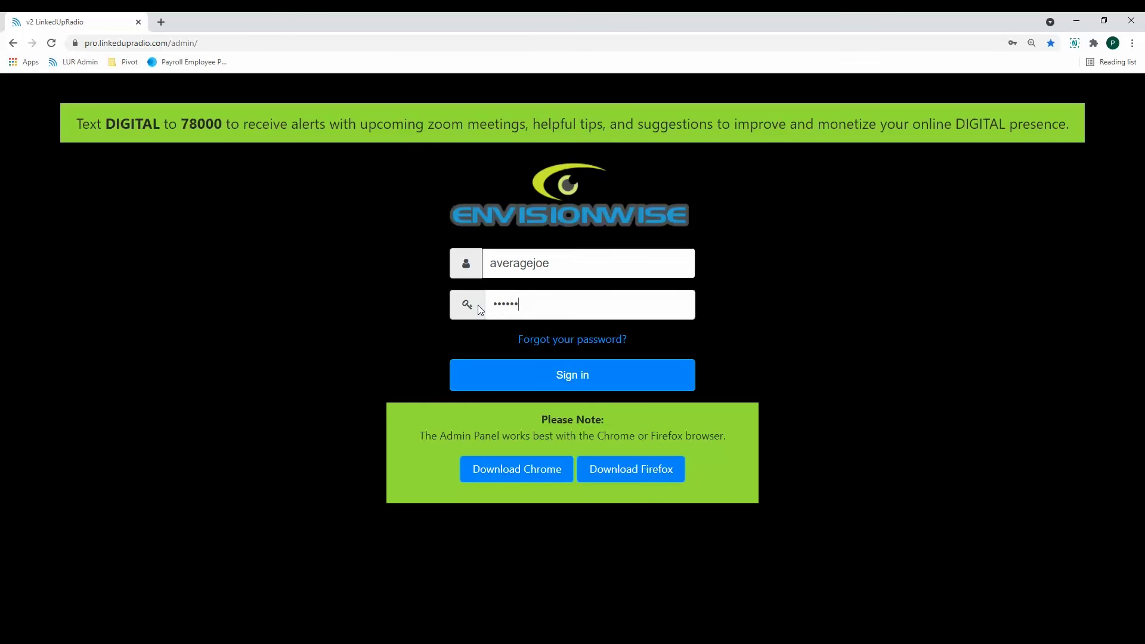
{"action": "key", "text": "Return"}
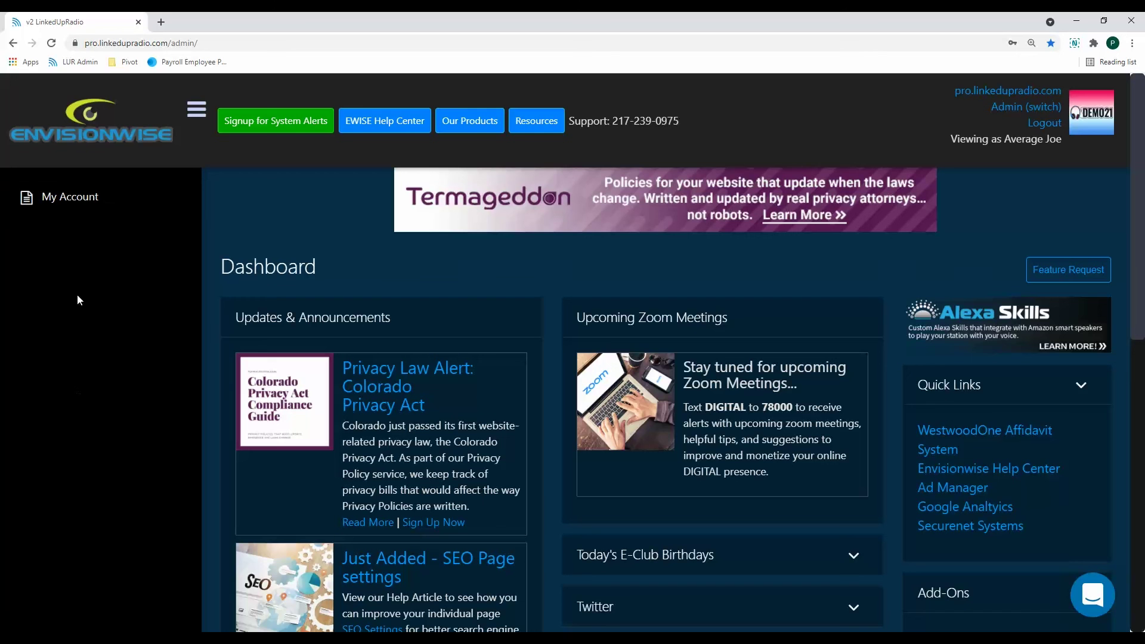
- Browse the My Profile, My Blog, My Pages and Facebook Connection pages available to the personality login
{"action": "left_click", "coordinate": [114, 203]}
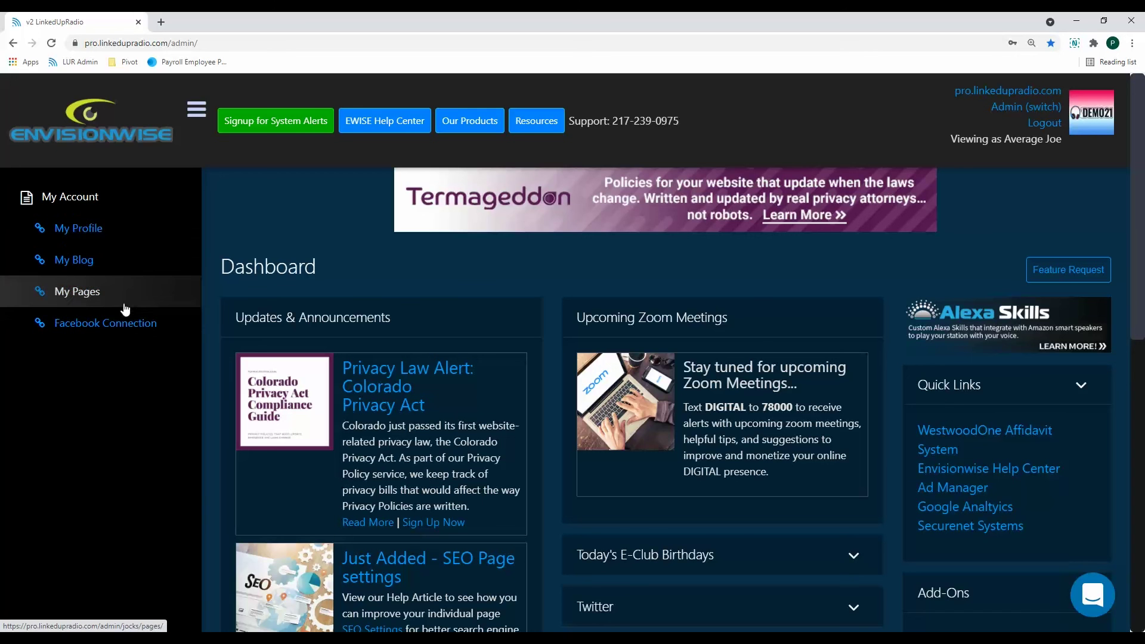
{"action": "left_click", "coordinate": [128, 242]}
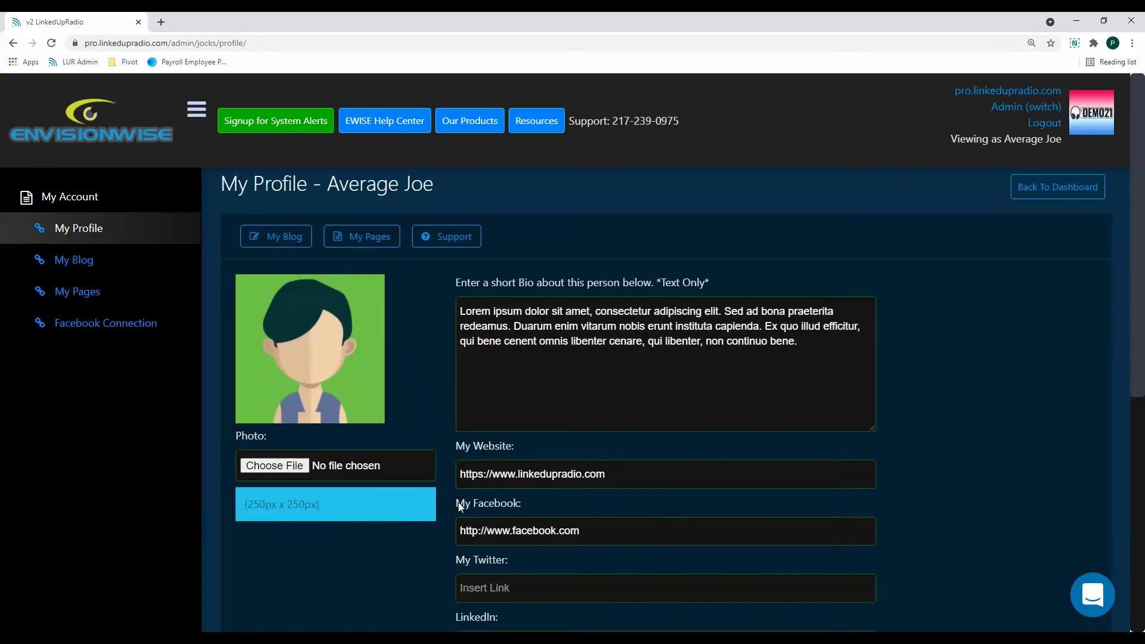
{"action": "left_click", "coordinate": [140, 275]}
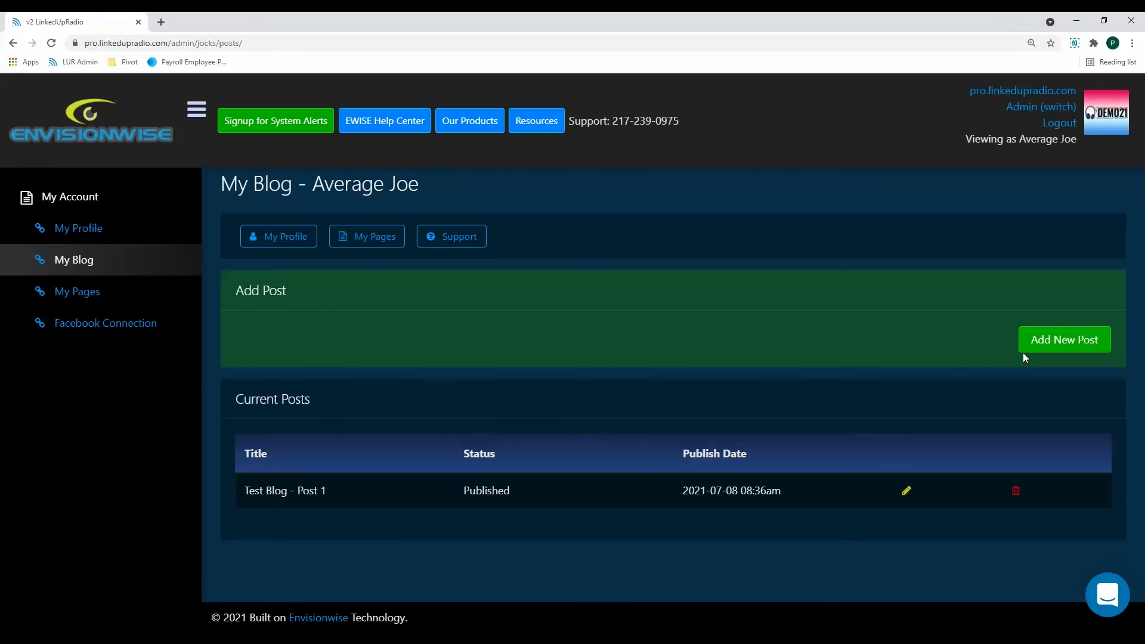
{"action": "left_click", "coordinate": [149, 297]}
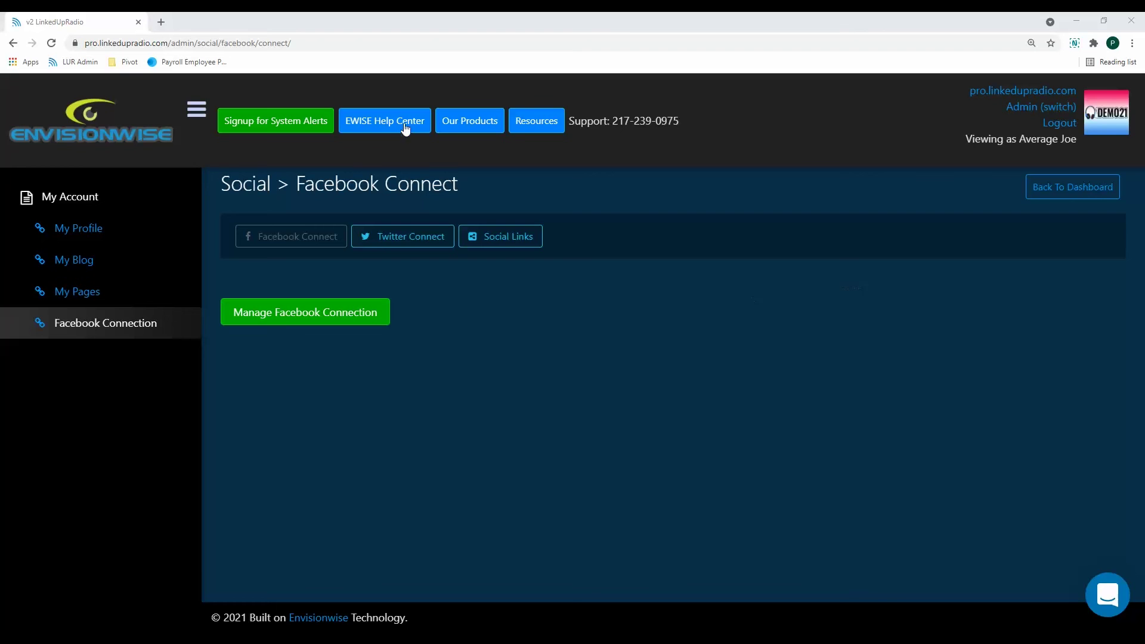
- Open the support chat
{"action": "left_click", "coordinate": [1103, 584]}
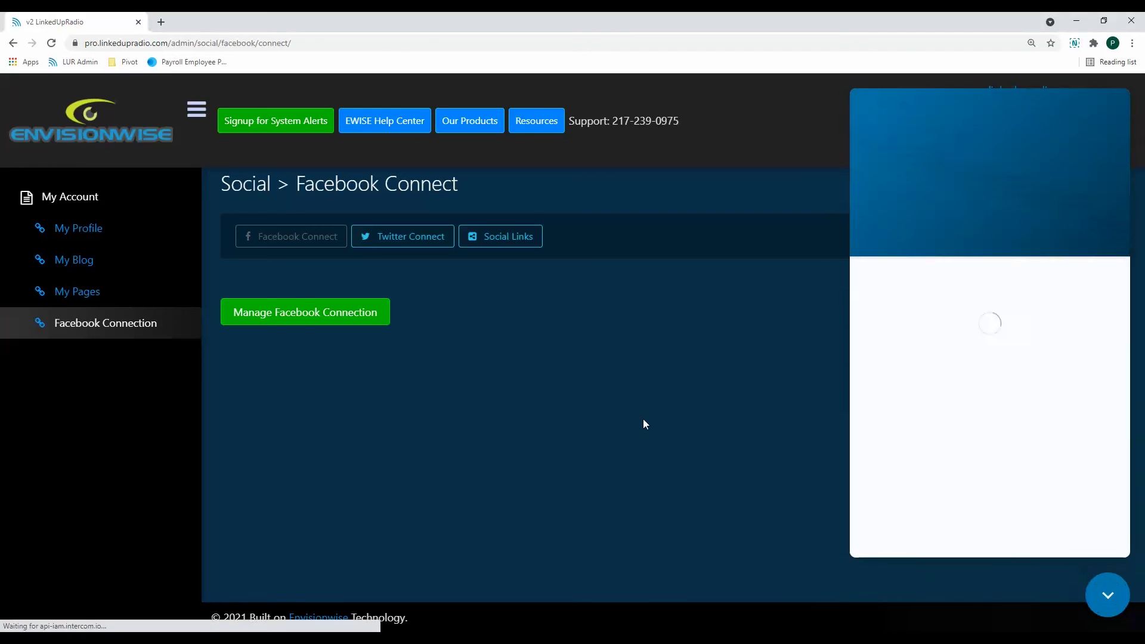